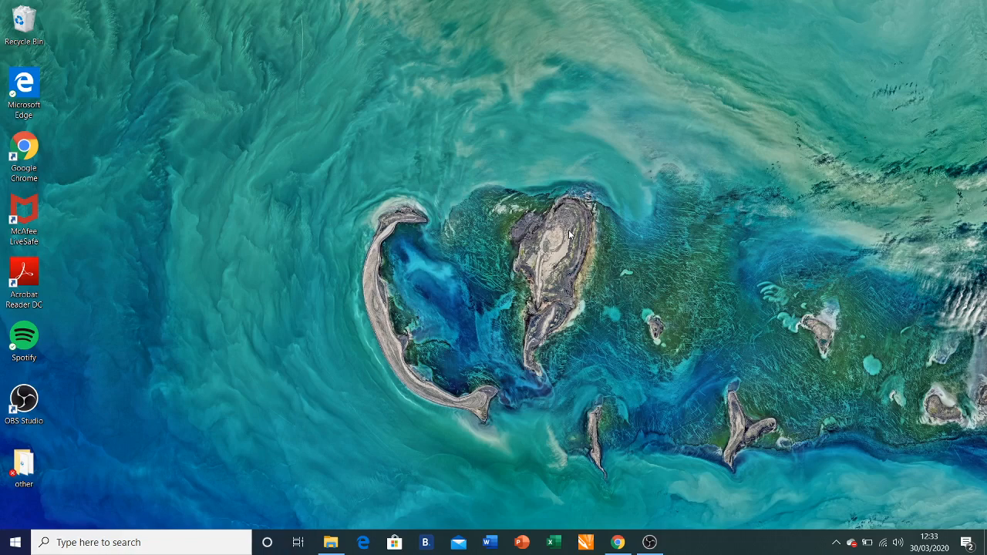
- Search the computer for rtm38 and launch the RTM38MK2 program
{"action": "left_click", "coordinate": [184, 550]}
{"action": "type", "text": "rtm38"}
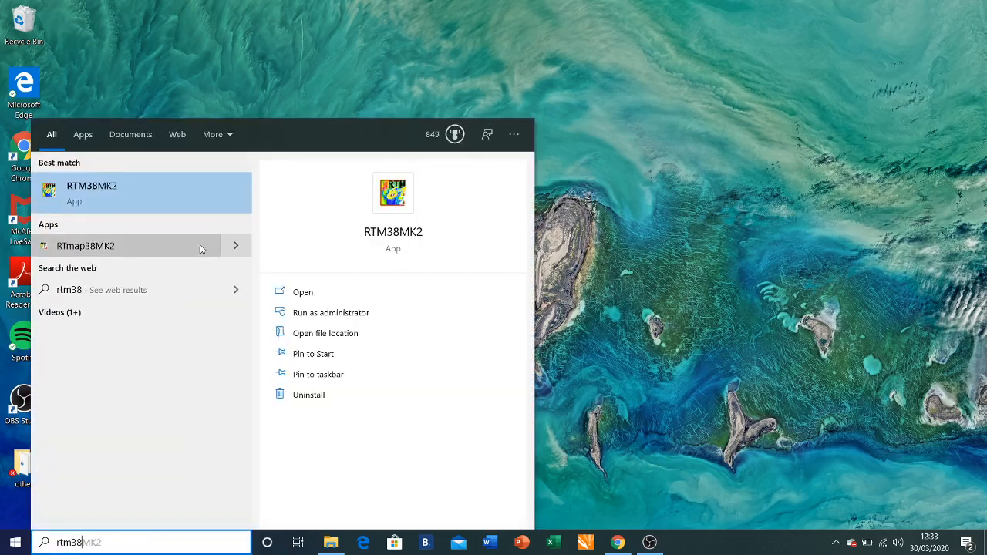
{"action": "left_click", "coordinate": [197, 247]}
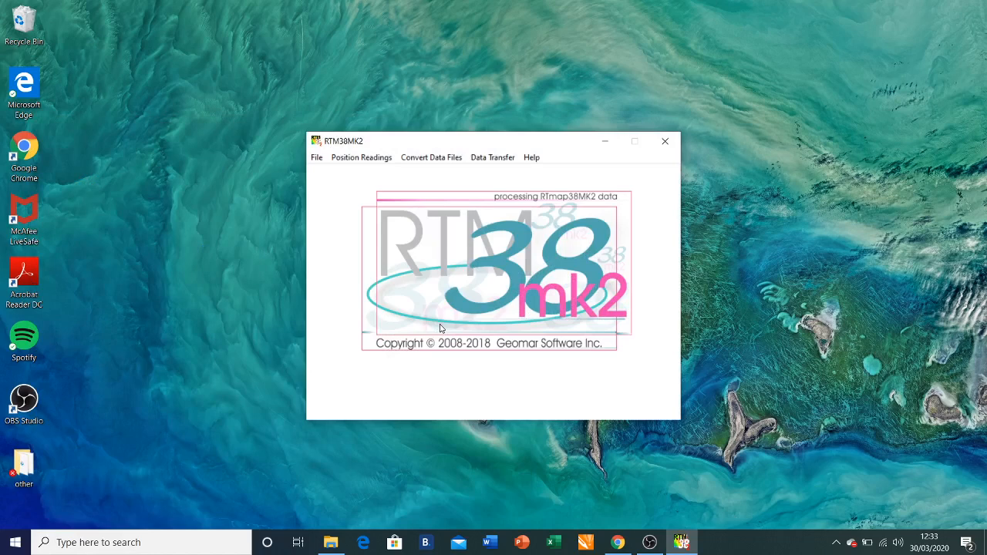
- Load the raw data file raw38.tm8 from the Music folder as the RTmap38MK2 input file
{"action": "left_click", "coordinate": [316, 157]}
{"action": "left_click", "coordinate": [344, 173]}
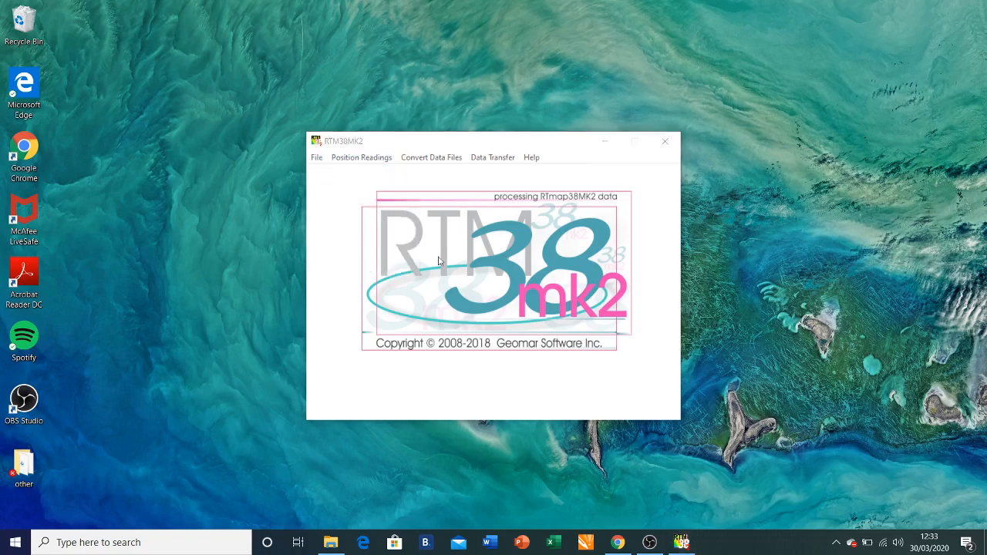
{"action": "left_click", "coordinate": [463, 222]}
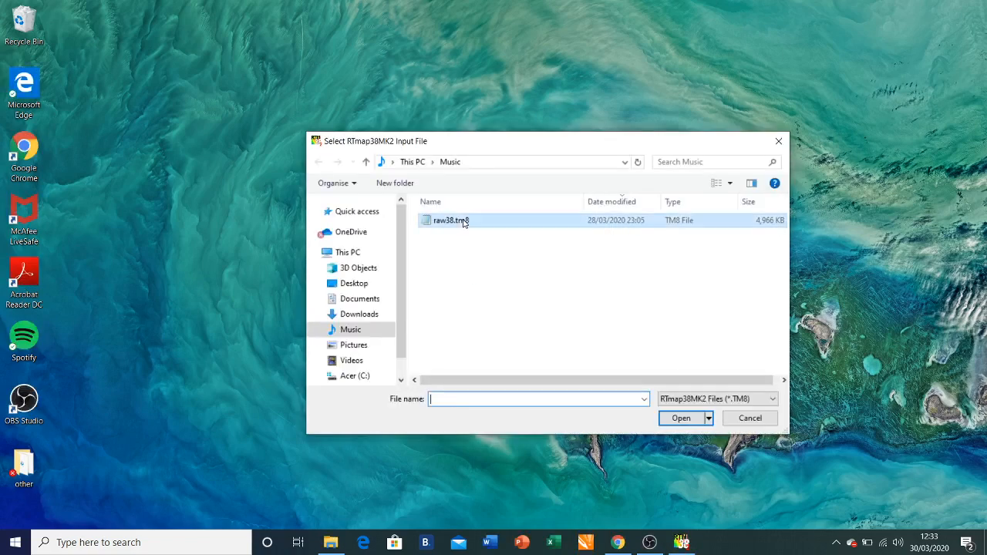
{"action": "left_click", "coordinate": [677, 425]}
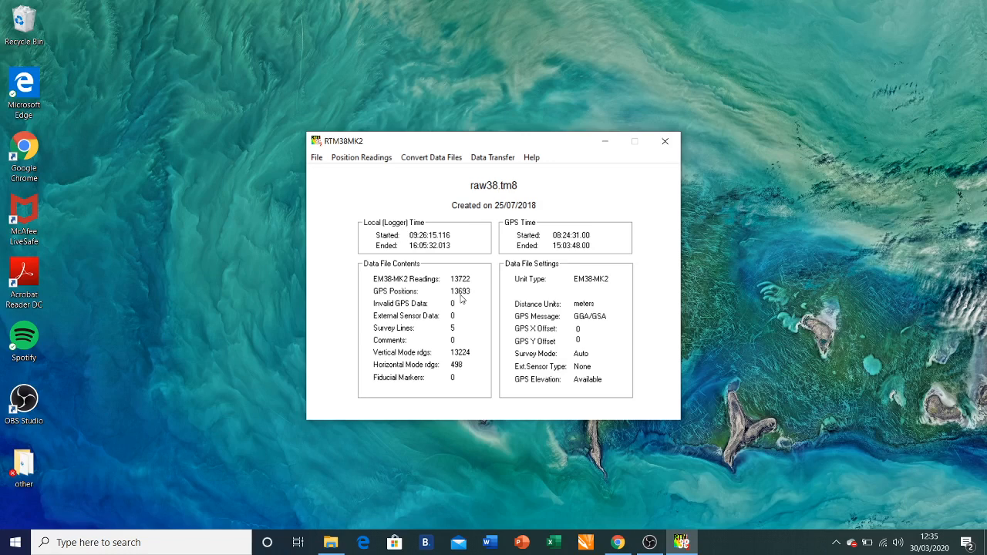
- Start positioning readings using RTmap38MK2 data files, with 38xyz_vd in the Music folder as the output XYZ file
{"action": "left_click", "coordinate": [355, 157]}
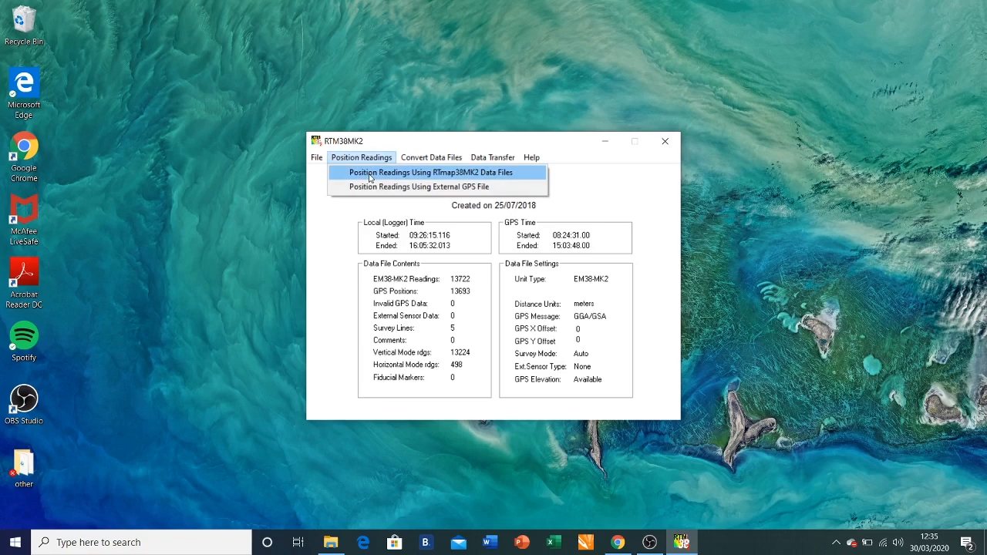
{"action": "left_click", "coordinate": [371, 175]}
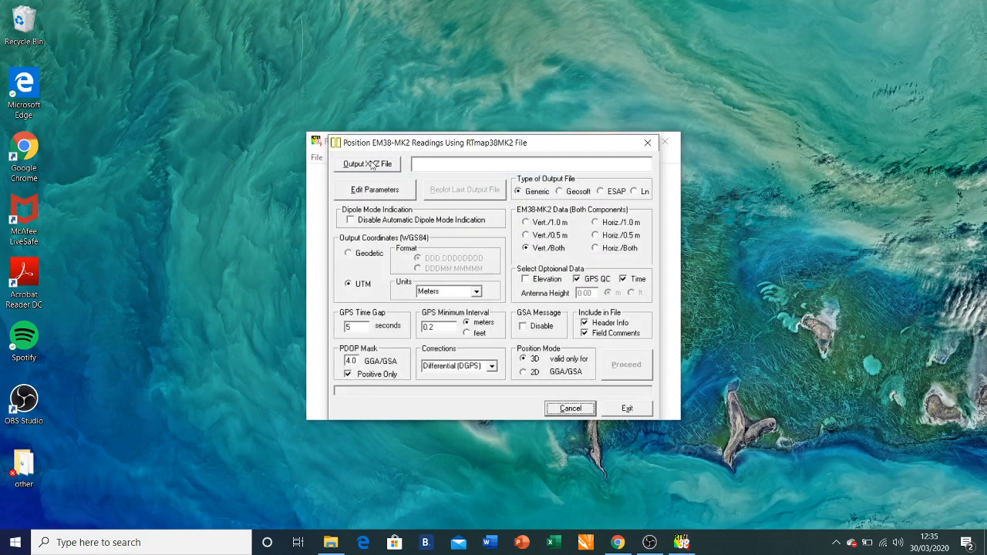
{"action": "left_click", "coordinate": [371, 164]}
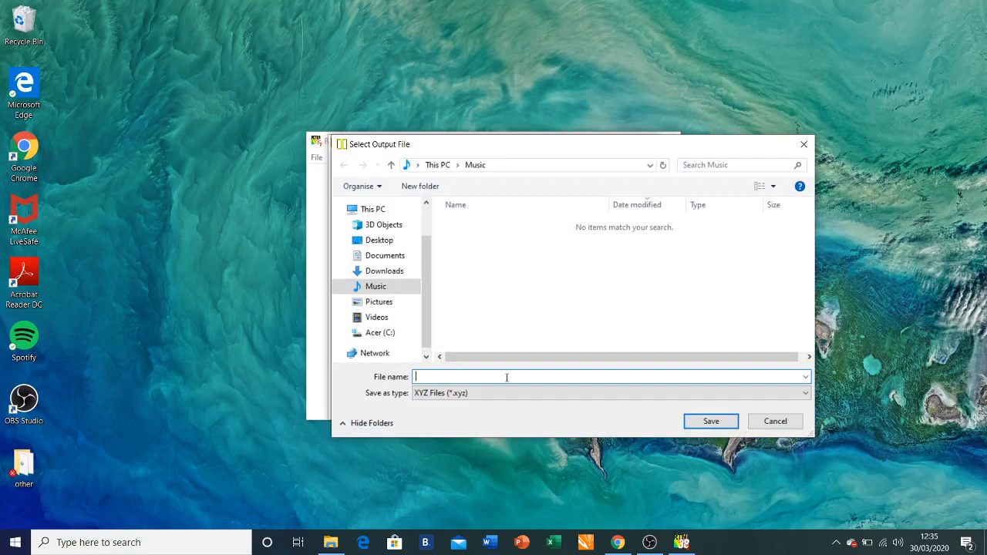
{"action": "type", "text": "38xyz_vd"}
{"action": "left_click", "coordinate": [704, 422]}
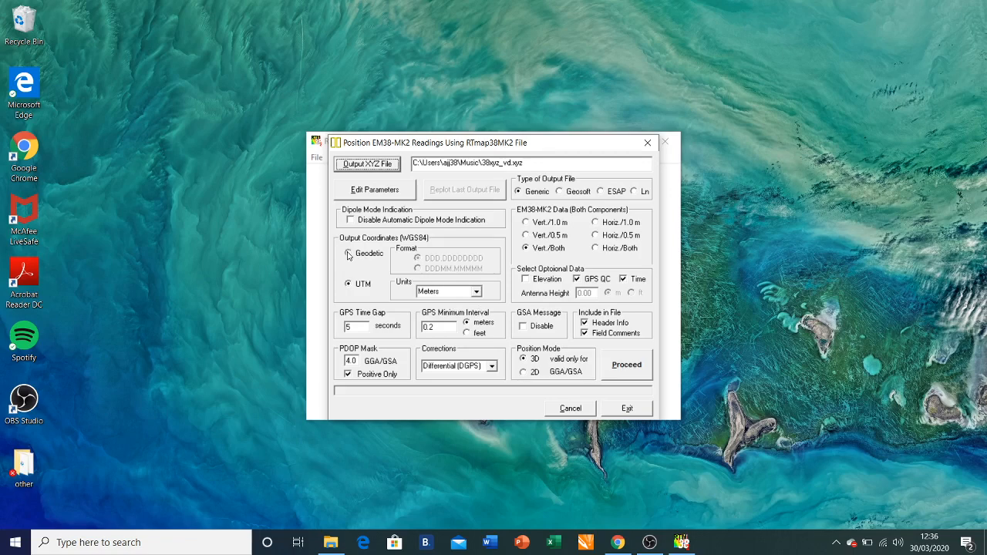
- Set the output coordinates to Geodetic, disable the GSA message, and process the readings, closing the finished plot
{"action": "left_click", "coordinate": [349, 256]}
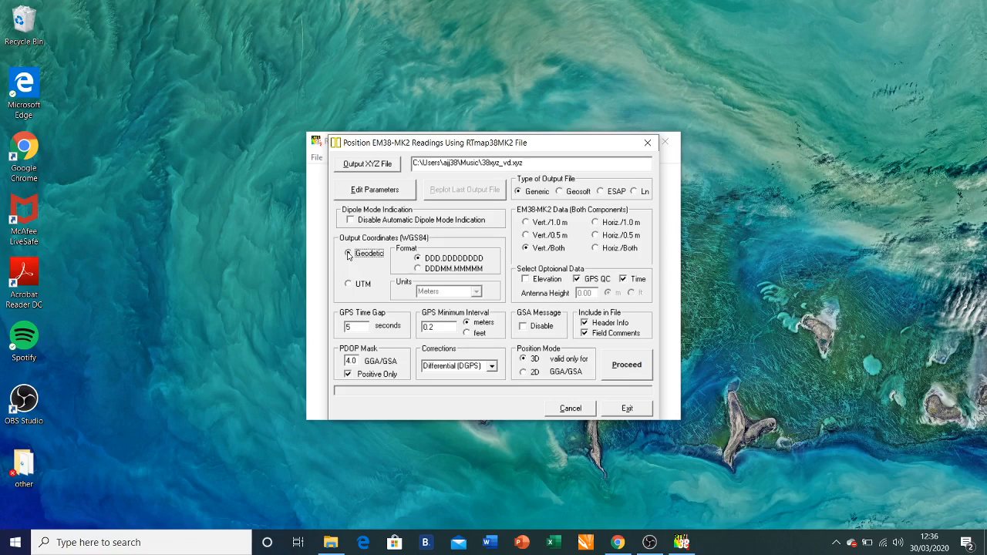
{"action": "left_click", "coordinate": [348, 255]}
{"action": "left_click", "coordinate": [524, 327]}
{"action": "left_click", "coordinate": [631, 375]}
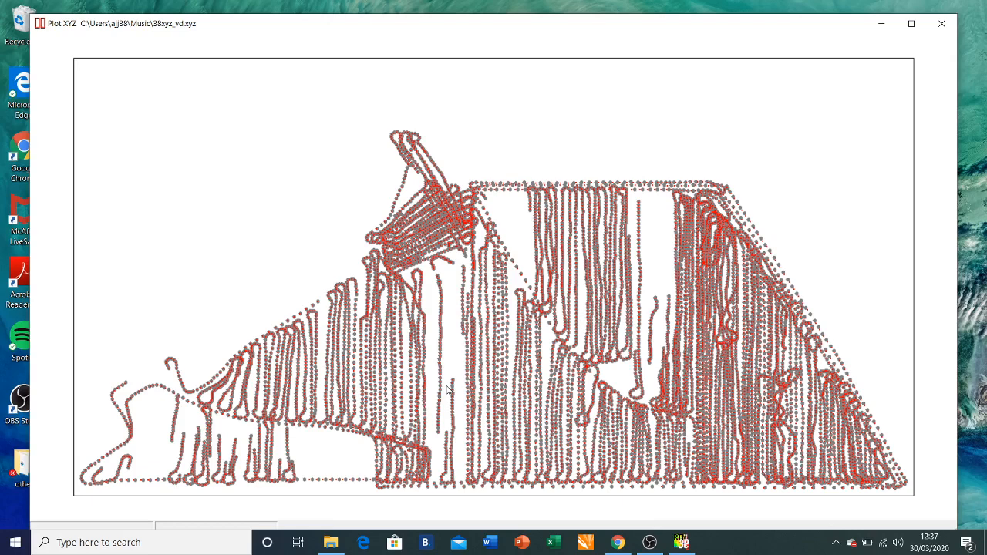
{"action": "left_click", "coordinate": [941, 26]}
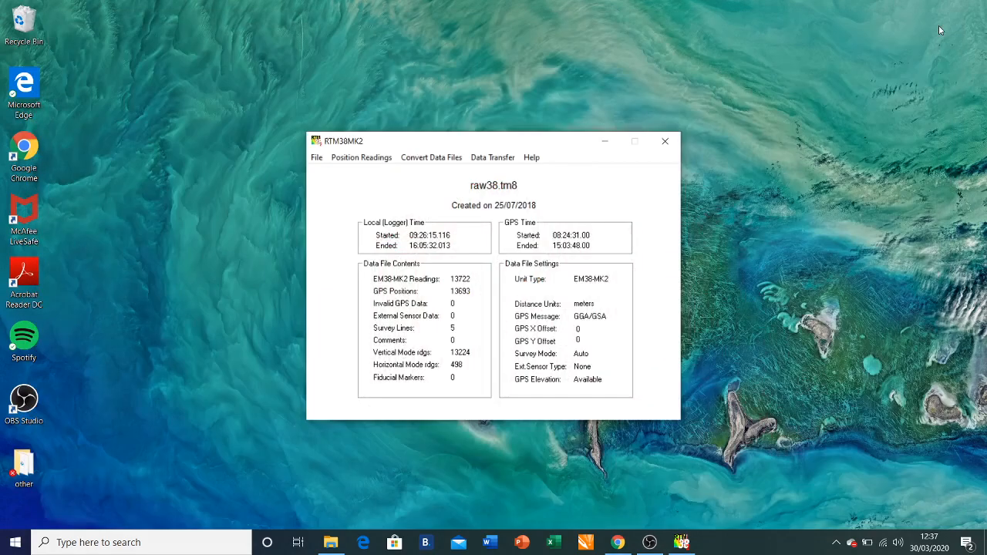
- Start positioning readings from the RTmap38MK2 data again, choosing to overwrite 38xyz_vd.xyz as the output file
{"action": "left_click", "coordinate": [355, 158]}
{"action": "left_click", "coordinate": [369, 173]}
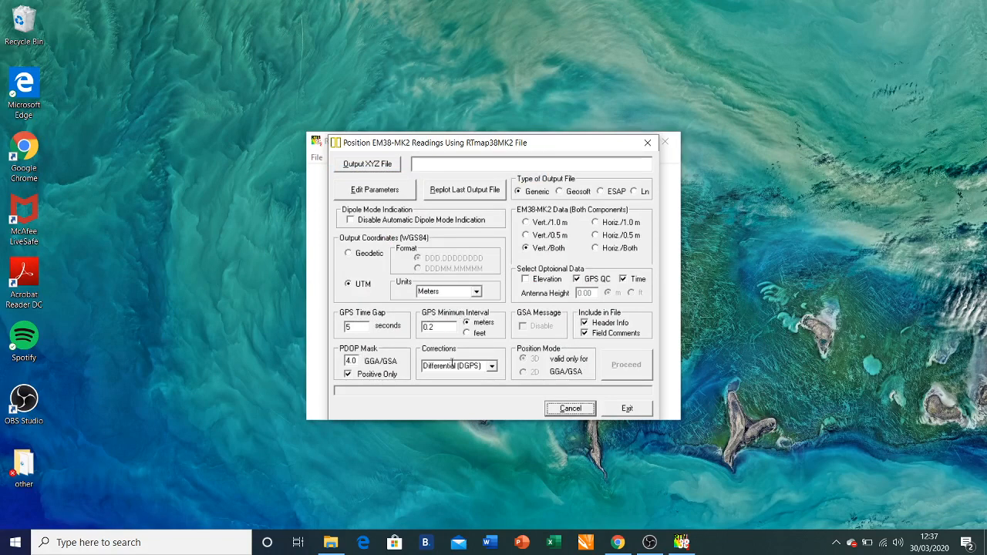
{"action": "left_click", "coordinate": [388, 169]}
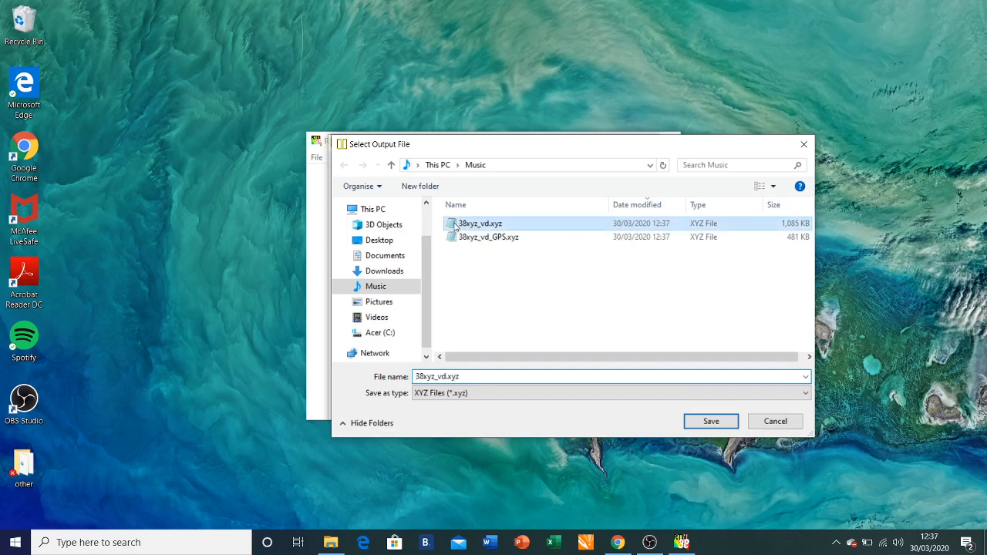
{"action": "left_click", "coordinate": [704, 422]}
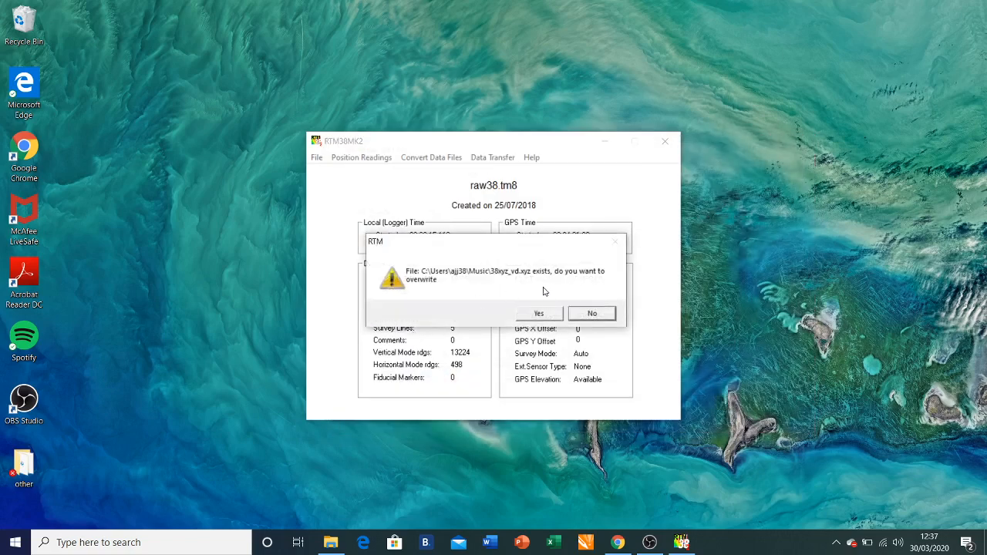
{"action": "left_click", "coordinate": [544, 313]}
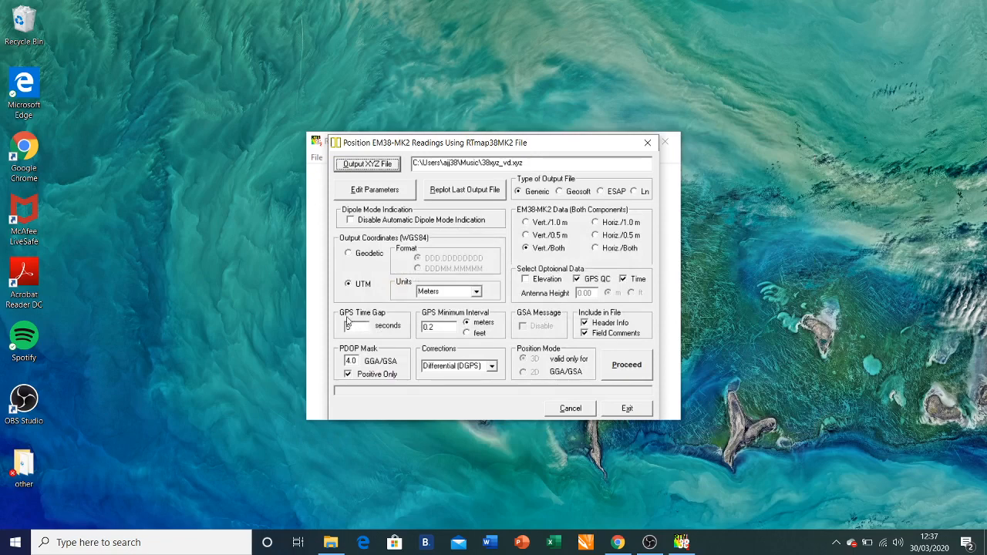
- Process the readings with a 300-second GPS time gap and Geodetic coordinates, closing the plot after viewing it
{"action": "double_click", "coordinate": [355, 326]}
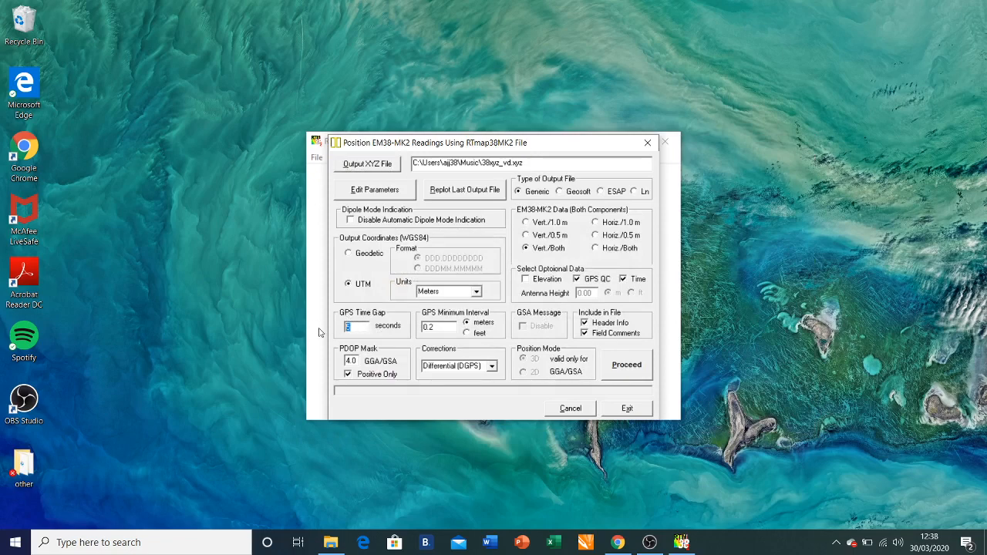
{"action": "type", "text": "300"}
{"action": "left_click", "coordinate": [348, 255]}
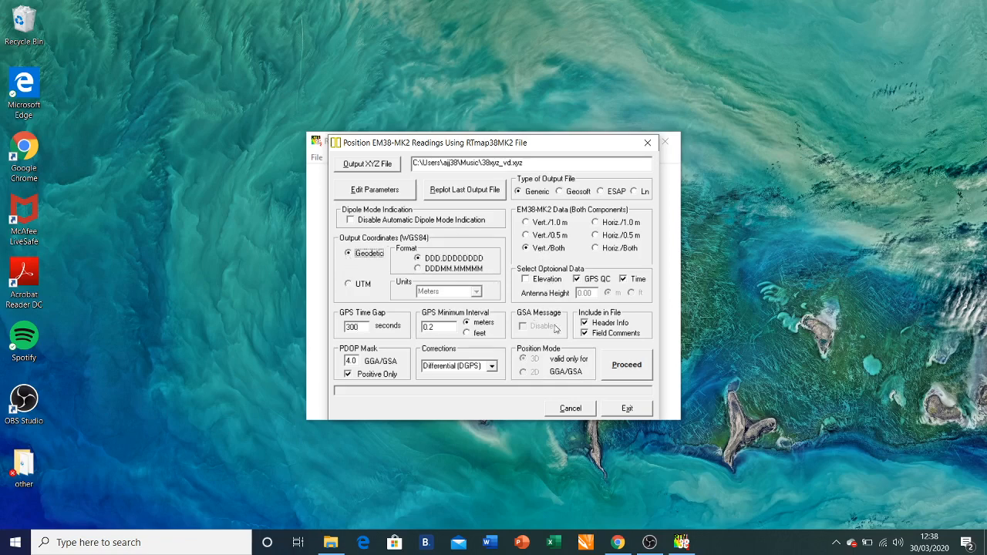
{"action": "left_click", "coordinate": [625, 369]}
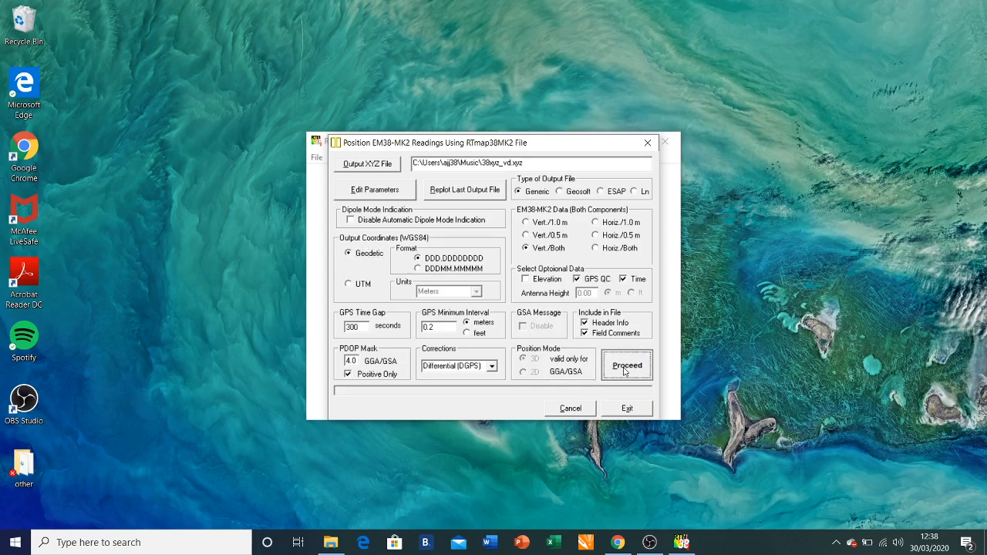
{"action": "left_click", "coordinate": [625, 369]}
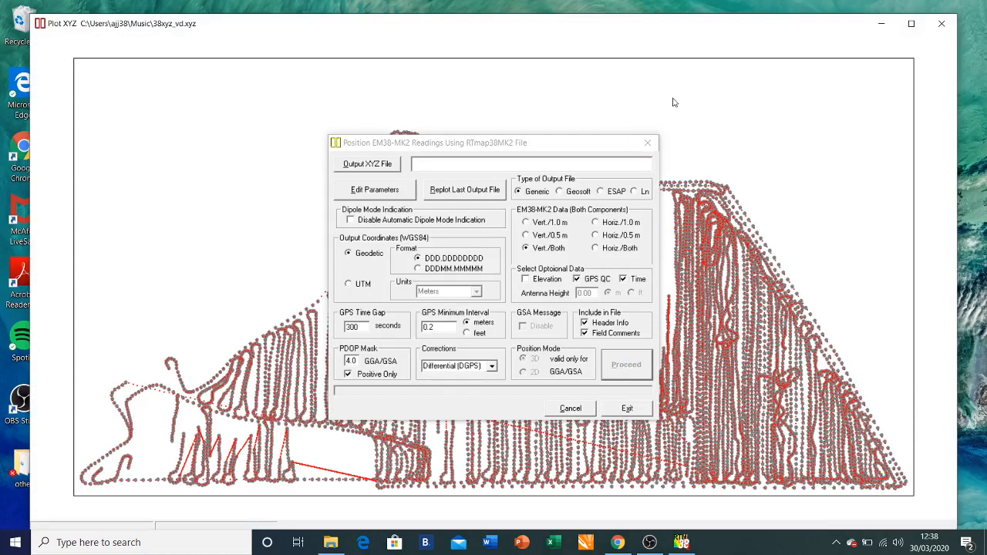
{"action": "mouse_move", "coordinate": [574, 29]}
{"action": "left_mouse_down"}
{"action": "mouse_move", "coordinate": [574, 1]}
{"action": "mouse_move", "coordinate": [576, 22]}
{"action": "left_mouse_up"}
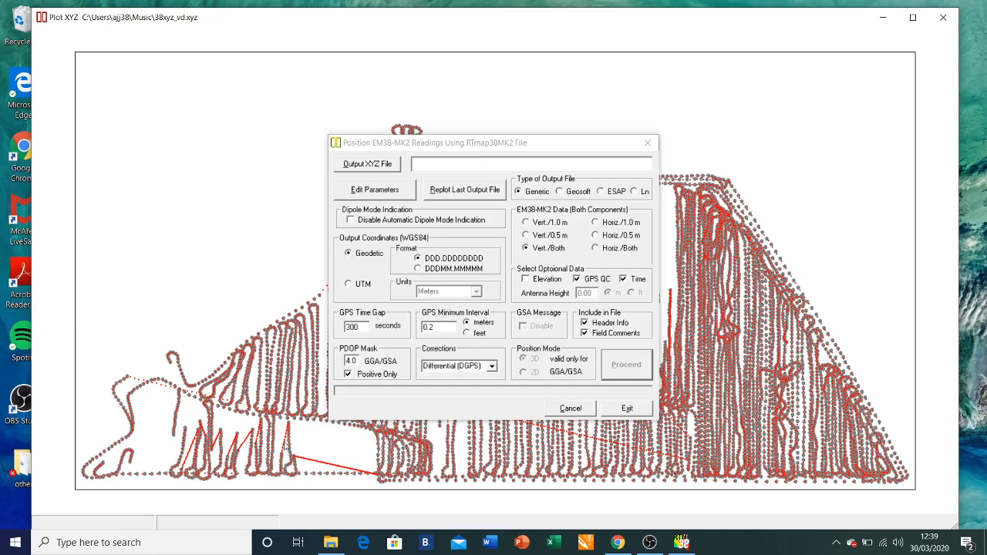
{"action": "left_click", "coordinate": [951, 19]}
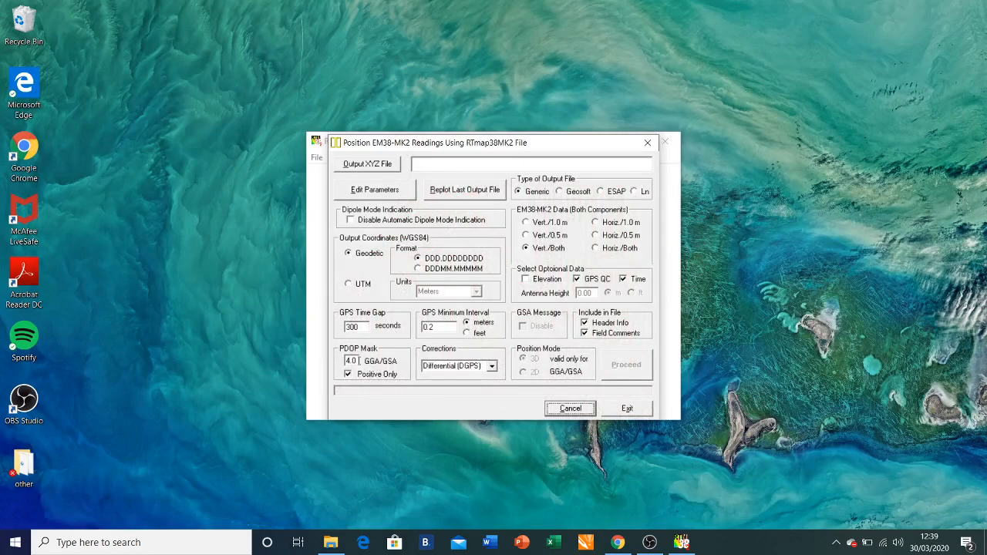
- Set the PDOP mask to 9 and the GPS time gap to 5 seconds
{"action": "key", "text": "BackSpace"}
{"action": "key", "text": "BackSpace"}
{"action": "key", "text": "BackSpace"}
{"action": "type", "text": "9"}
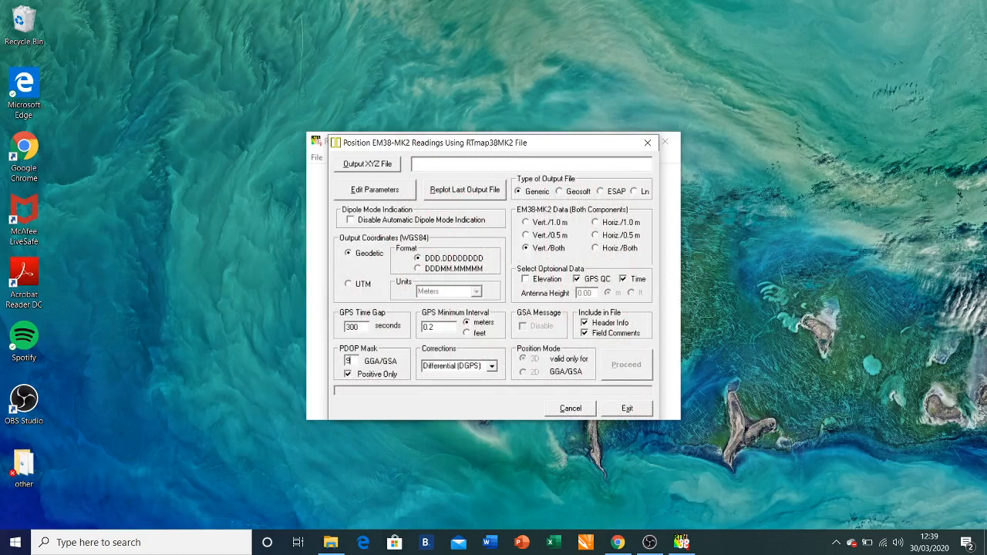
{"action": "left_click", "coordinate": [360, 327]}
{"action": "key", "text": "BackSpace"}
{"action": "key", "text": "BackSpace"}
{"action": "key", "text": "BackSpace"}
- Process the readings with the raised PDOP mask, overwriting 38xyz_vd.xyz, and close the resulting plot
{"action": "left_click", "coordinate": [397, 170]}
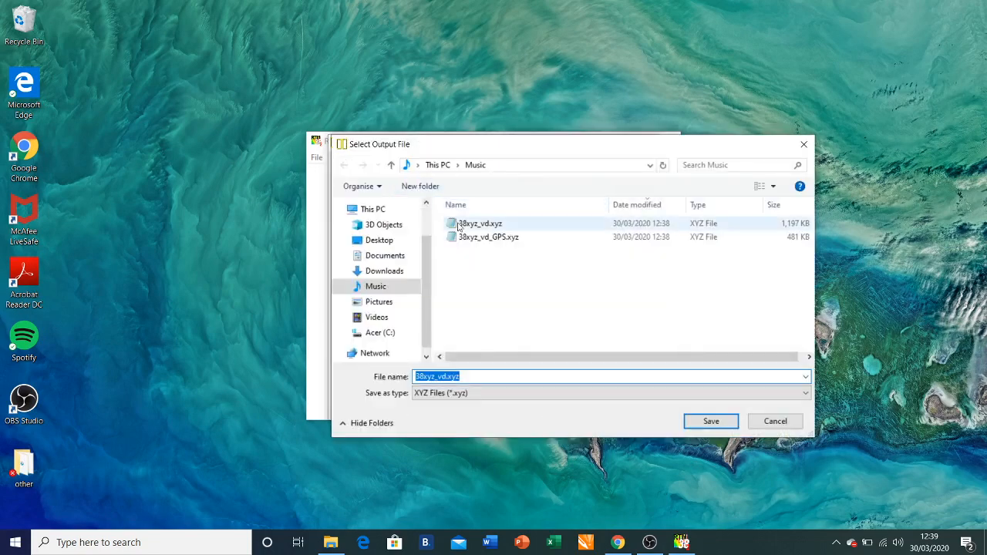
{"action": "left_click", "coordinate": [459, 224]}
{"action": "left_click", "coordinate": [699, 422]}
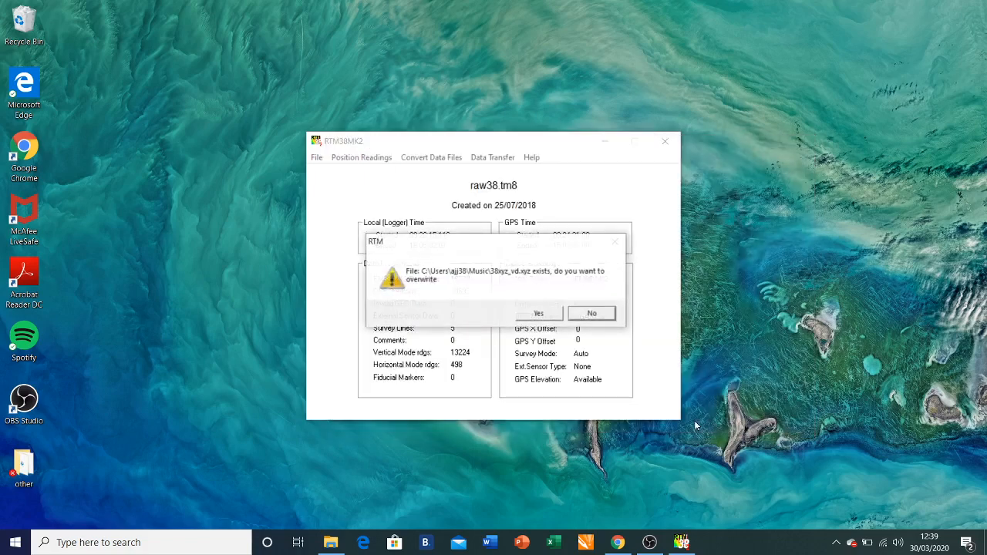
{"action": "left_click", "coordinate": [554, 313]}
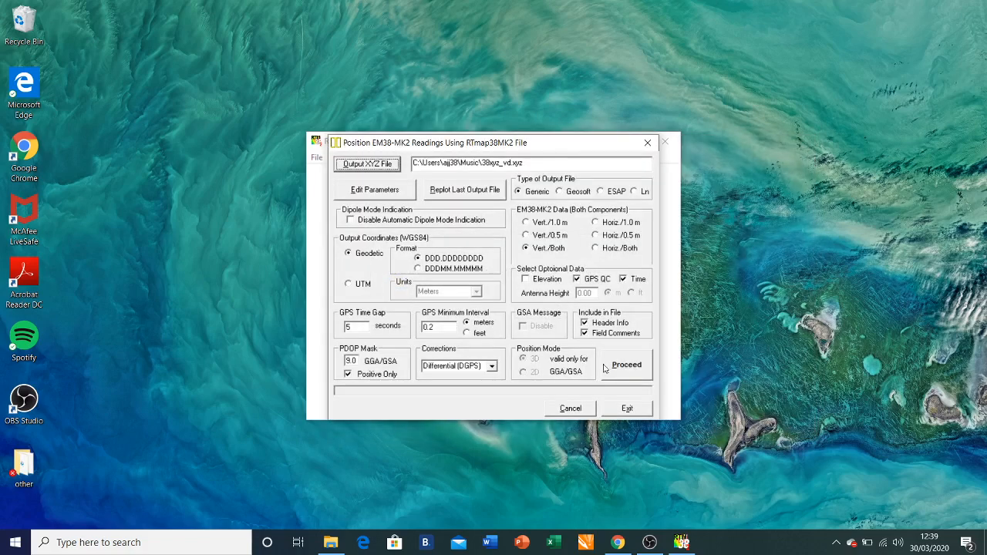
{"action": "left_click", "coordinate": [623, 371]}
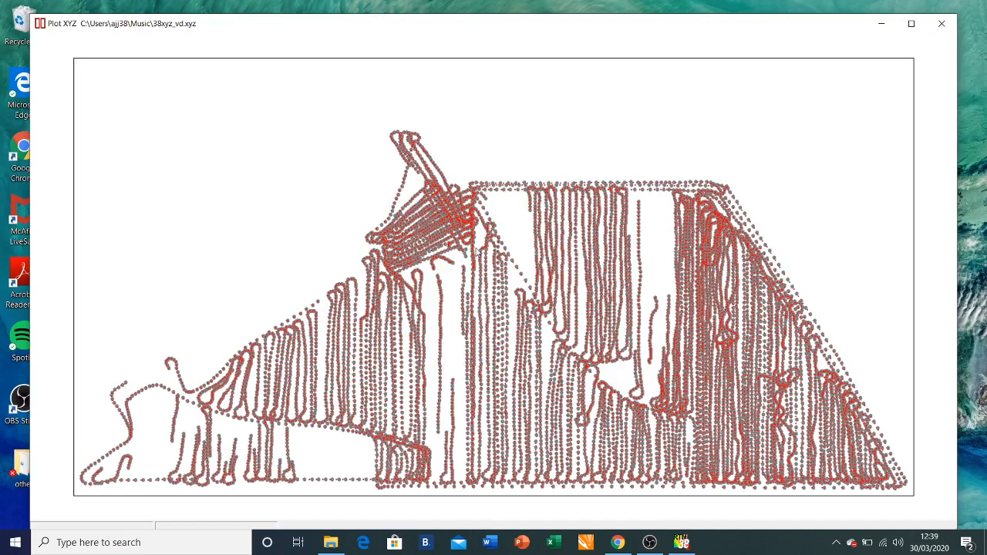
{"action": "left_click", "coordinate": [943, 24]}
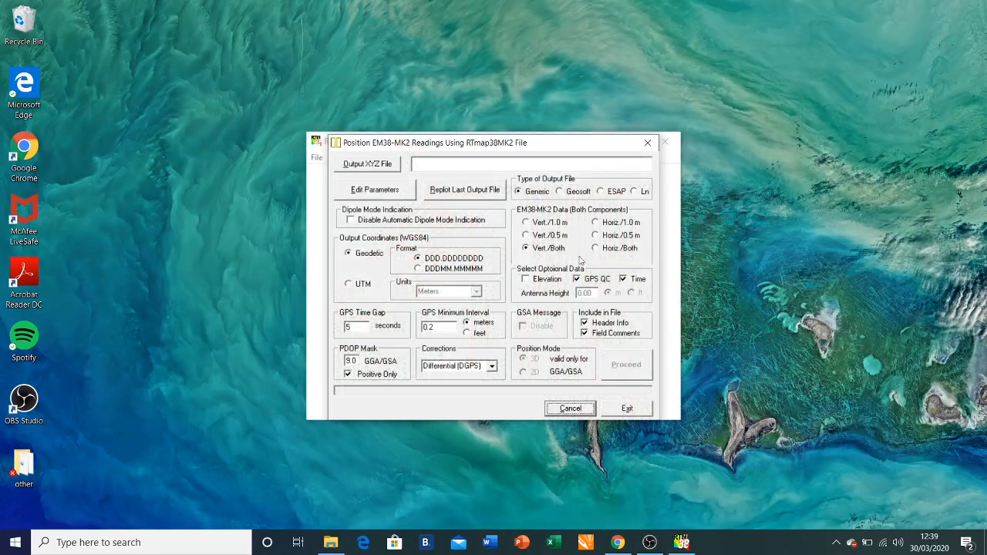
- Set the corrections to Raw (GPS) and the PDOP mask to 4.0
{"action": "left_click", "coordinate": [491, 365]}
{"action": "left_click", "coordinate": [492, 381]}
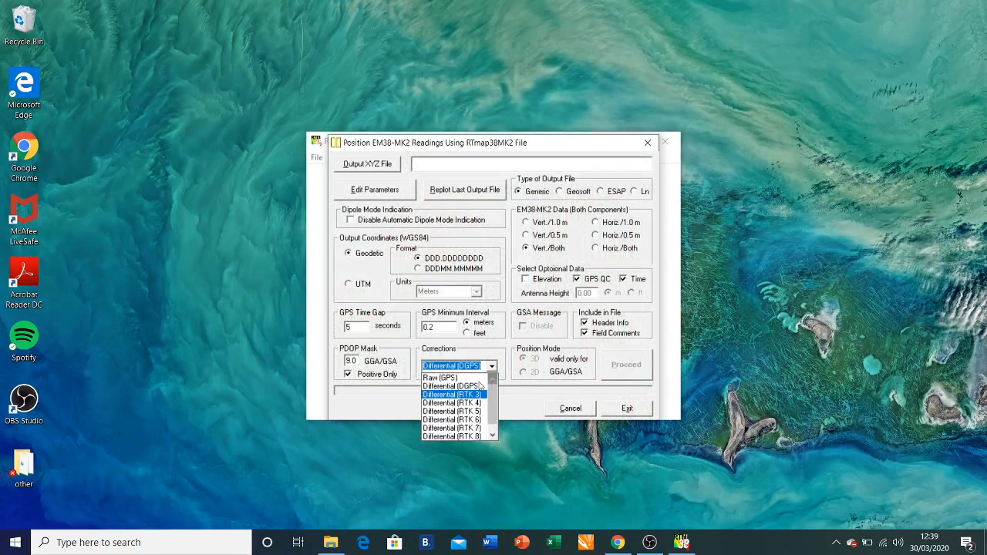
{"action": "left_click", "coordinate": [463, 378]}
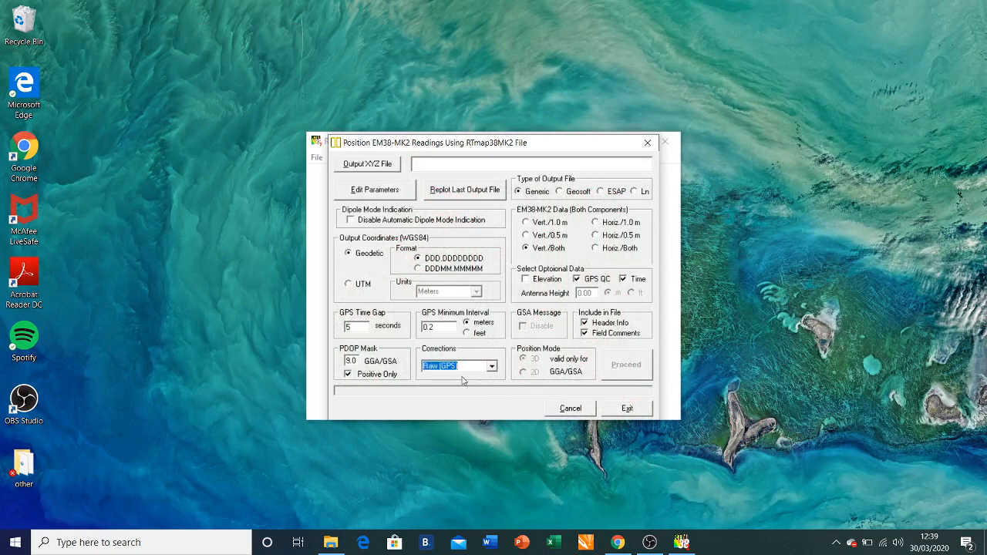
{"action": "left_click", "coordinate": [357, 360]}
{"action": "key", "text": "BackSpace"}
{"action": "key", "text": "BackSpace"}
{"action": "key", "text": "BackSpace"}
- Process the readings with raw GPS corrections, overwriting 38xyz_vd.xyz, and move the plot window to inspect its coverage
{"action": "left_click", "coordinate": [363, 162]}
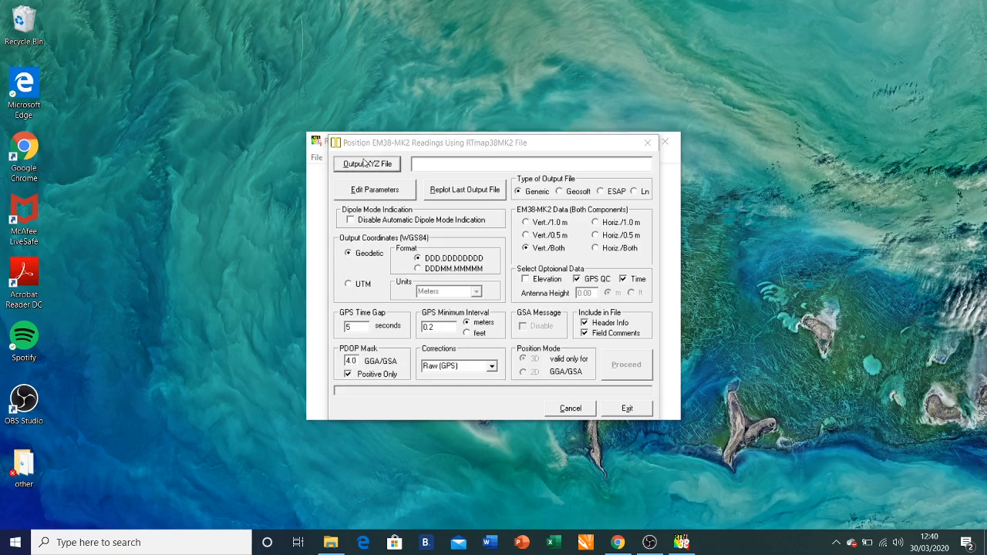
{"action": "left_click", "coordinate": [481, 223]}
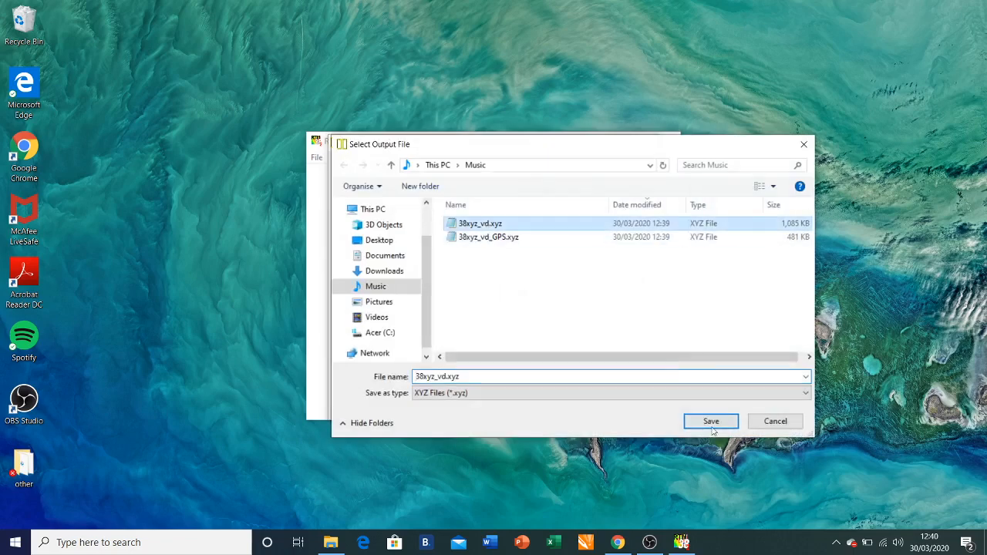
{"action": "left_click", "coordinate": [708, 422]}
{"action": "left_click", "coordinate": [538, 313]}
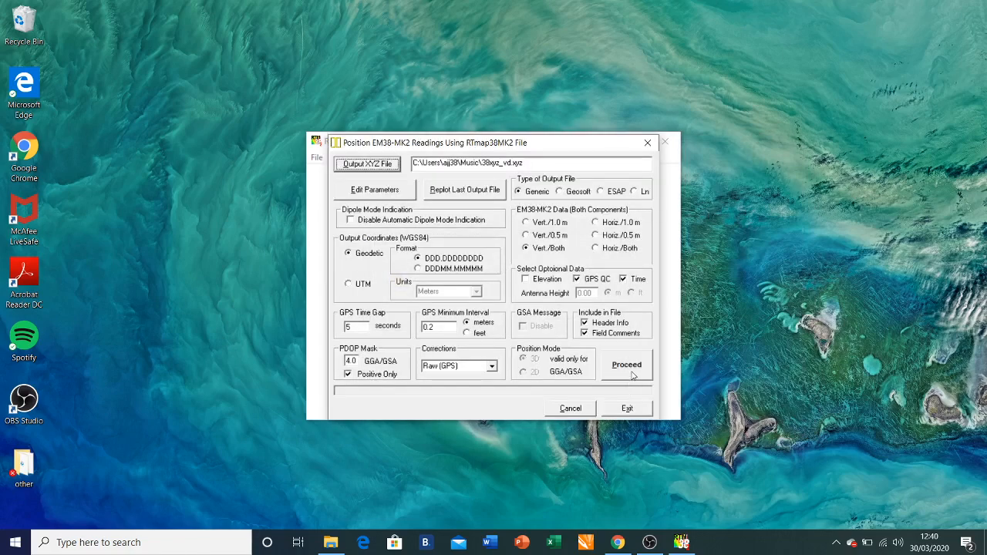
{"action": "left_click", "coordinate": [633, 375]}
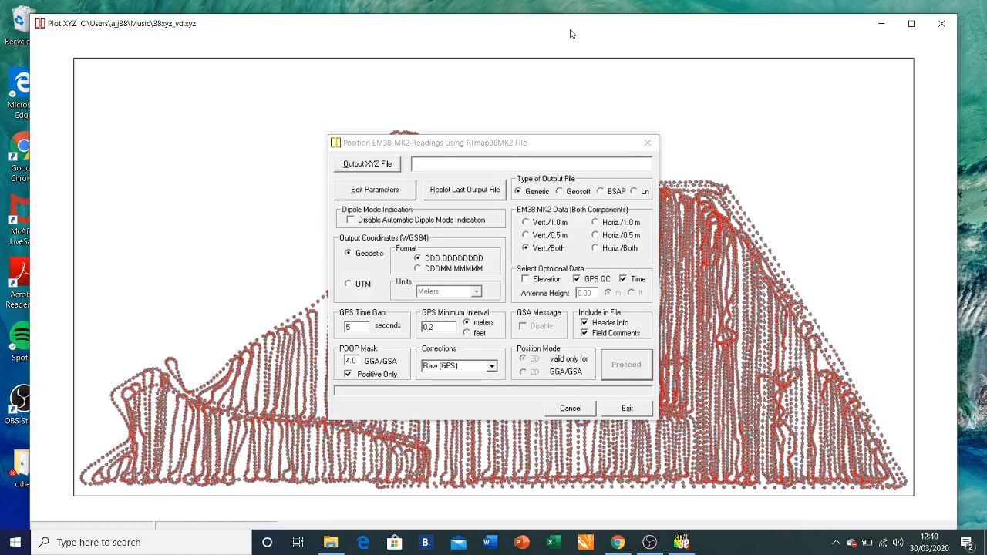
{"action": "left_click_drag", "start_coordinate": [571, 31], "coordinate": [514, 95]}
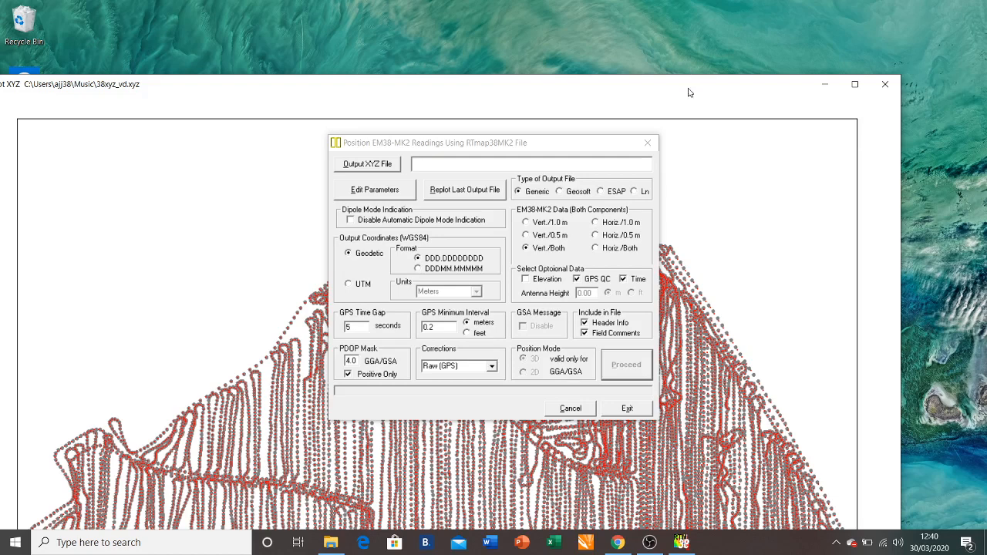
- Close the coverage plot and set the EM38-MK2 data to Horiz./Both with Geodetic output coordinates
{"action": "left_click_drag", "start_coordinate": [687, 90], "coordinate": [713, 41]}
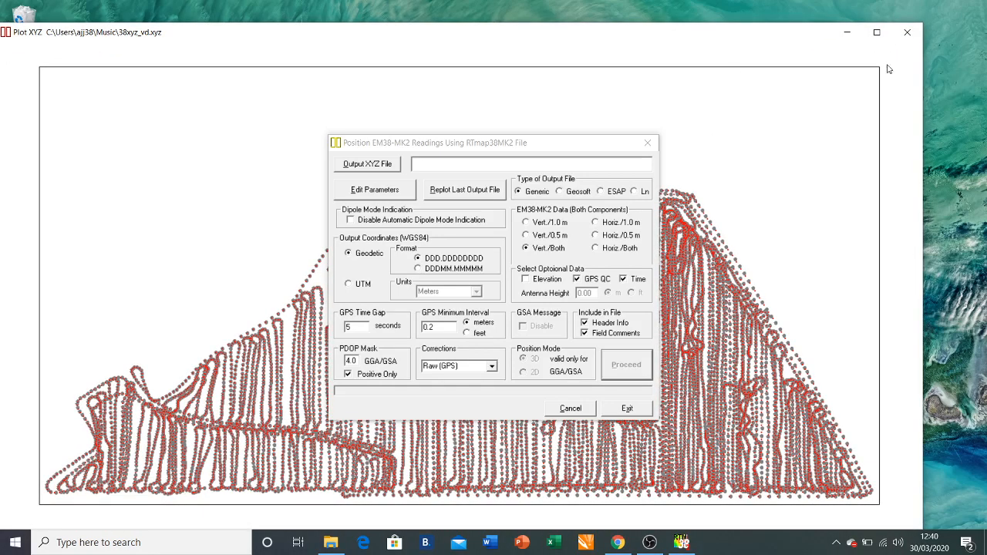
{"action": "left_click", "coordinate": [908, 33]}
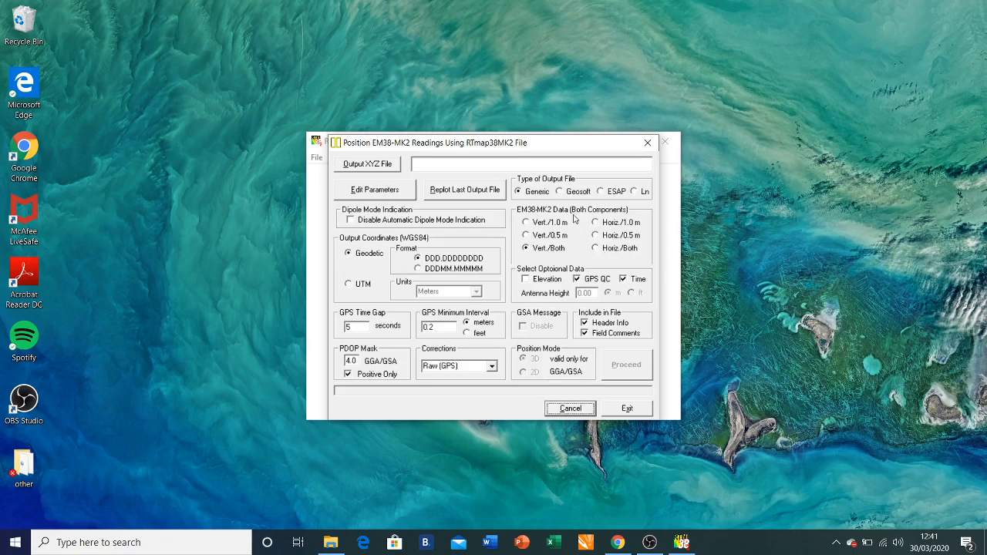
{"action": "left_click", "coordinate": [595, 248]}
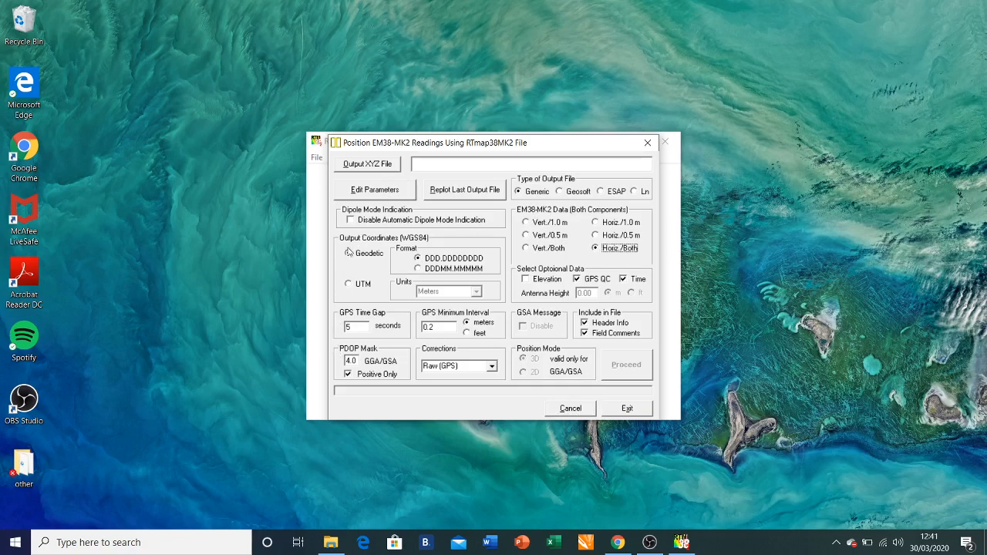
{"action": "left_click", "coordinate": [348, 284]}
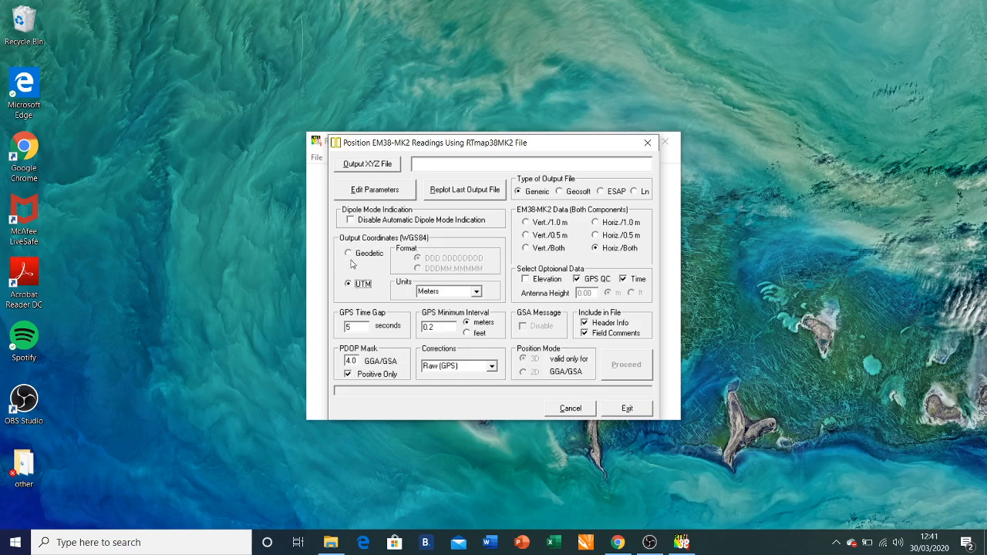
{"action": "left_click", "coordinate": [348, 255]}
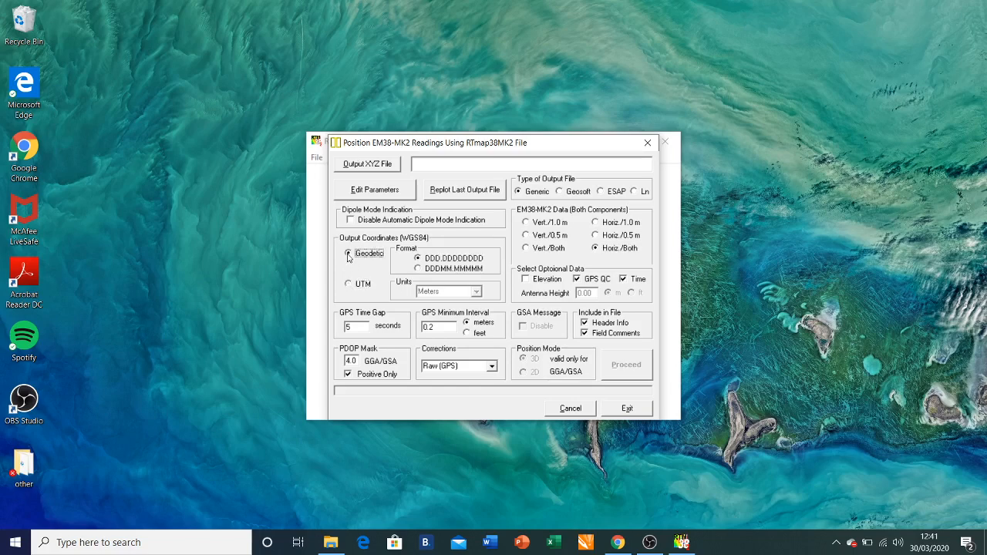
- Process the horizontal readings into a new output file, 38xyz_hd.xyz, in the Music folder and close the resulting plot
{"action": "left_click", "coordinate": [368, 166]}
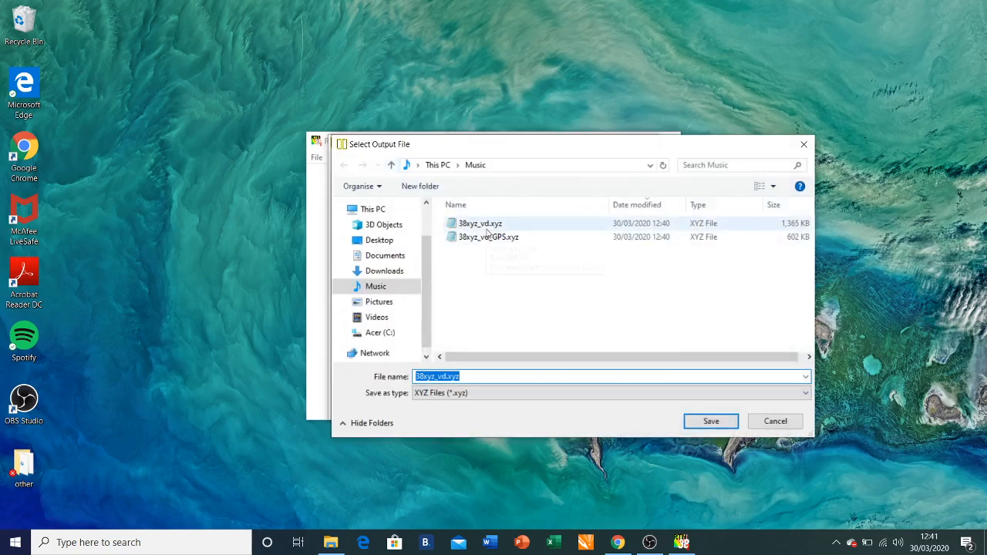
{"action": "left_click", "coordinate": [488, 226]}
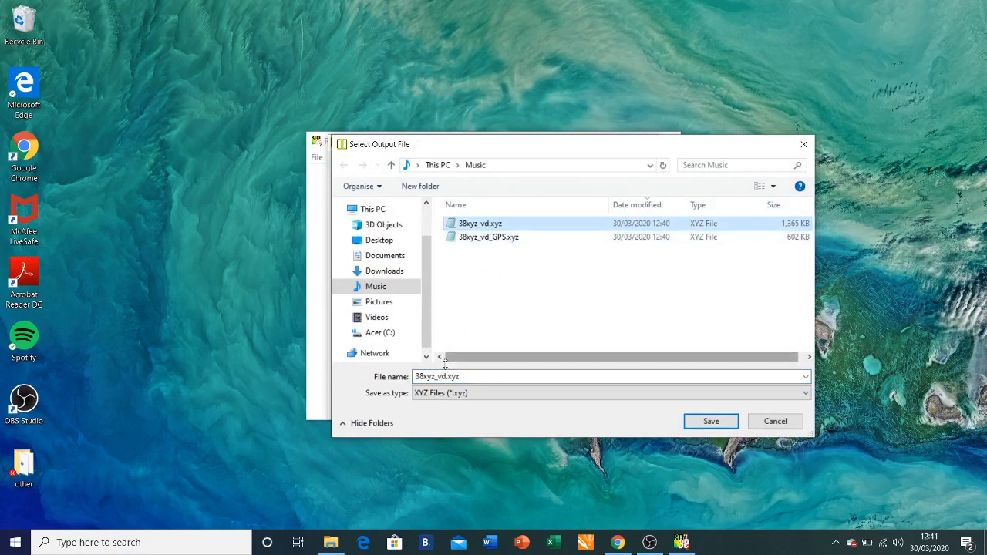
{"action": "left_click", "coordinate": [444, 376]}
{"action": "left_click", "coordinate": [445, 377]}
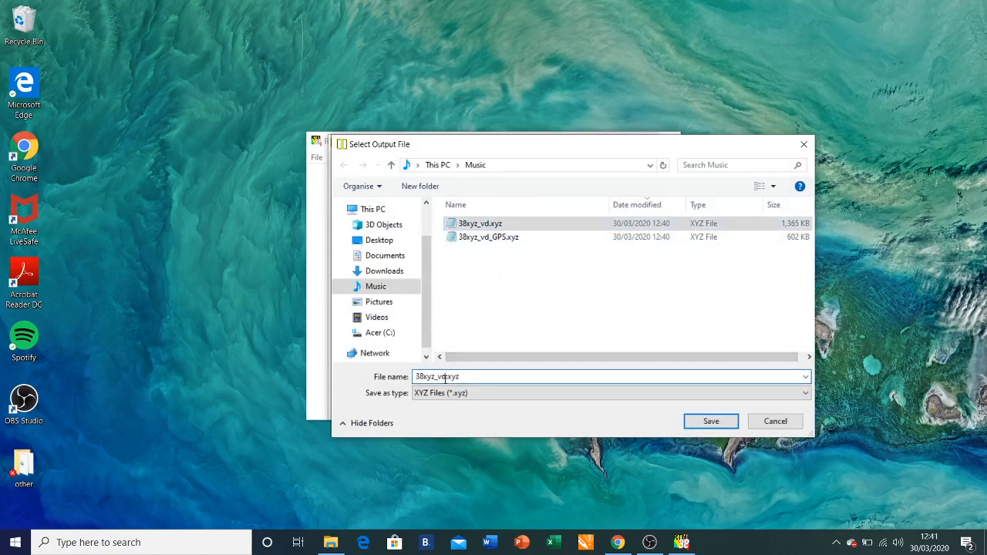
{"action": "key", "text": "BackSpace"}
{"action": "key", "text": "BackSpace"}
{"action": "type", "text": "hd"}
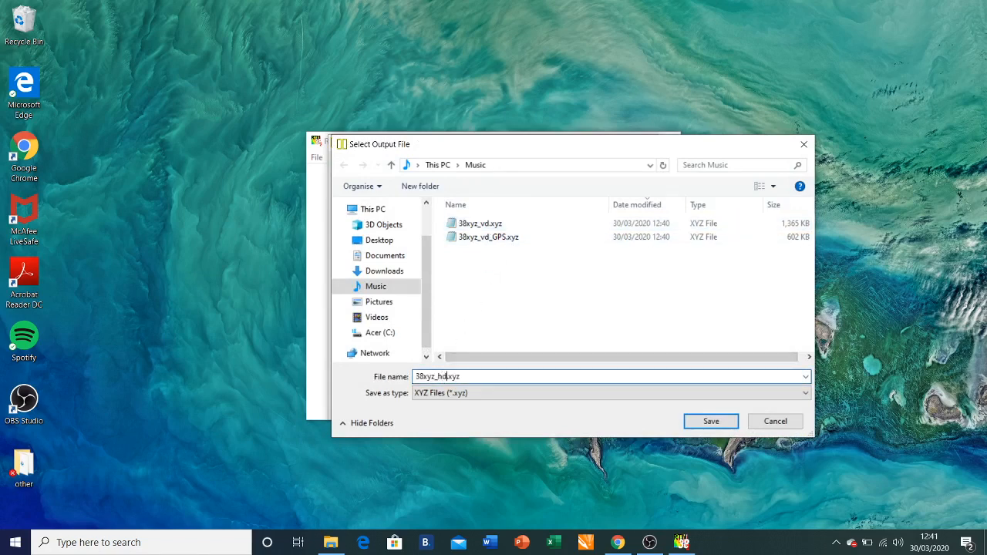
{"action": "left_click", "coordinate": [705, 423]}
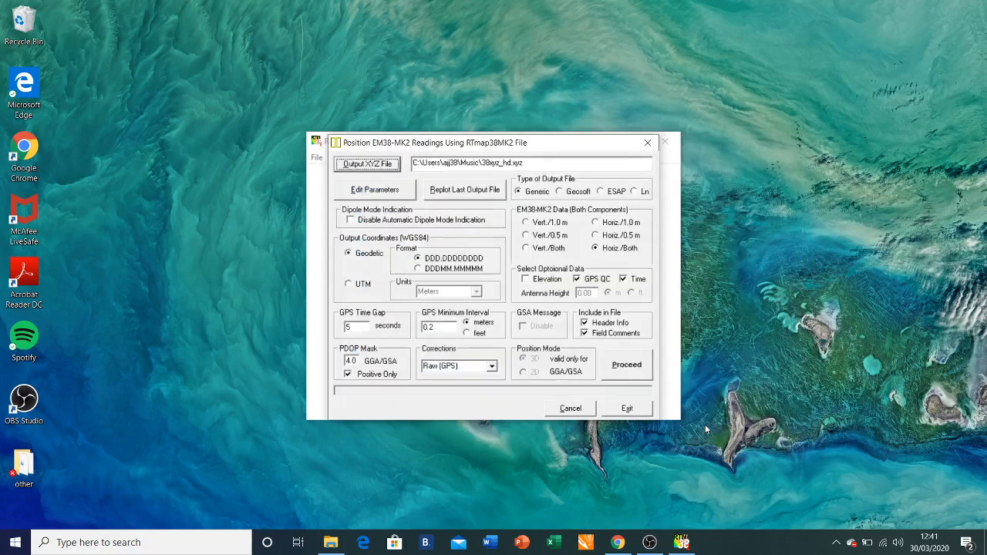
{"action": "left_click", "coordinate": [626, 368]}
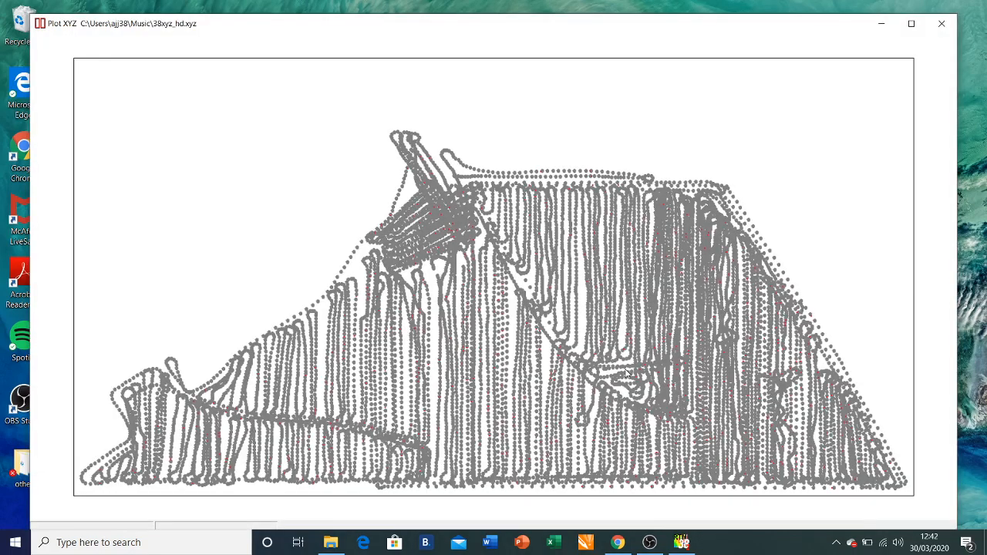
{"action": "left_click", "coordinate": [942, 24]}
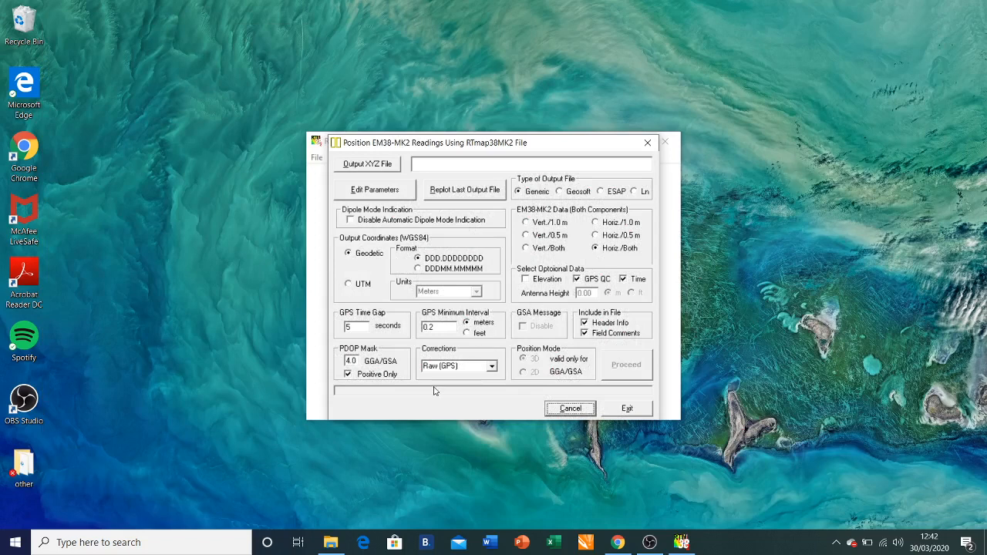
- Switch to File Explorer, open 38xyz_vd.xyz from the Music folder in Notepad, and examine its coordinate, reading, GPS quality and time columns
{"action": "left_click", "coordinate": [336, 545]}
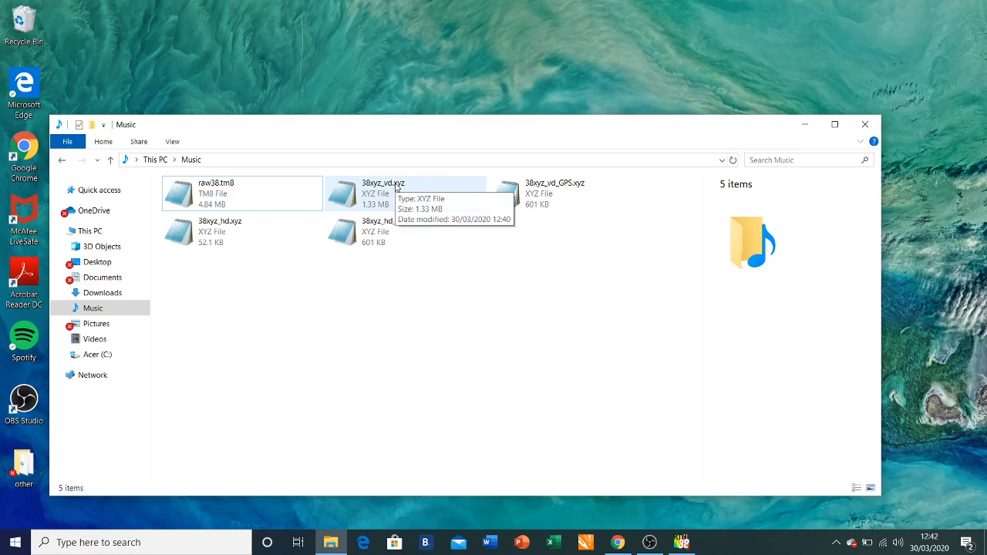
{"action": "right_click", "coordinate": [397, 188]}
{"action": "left_click", "coordinate": [417, 194]}
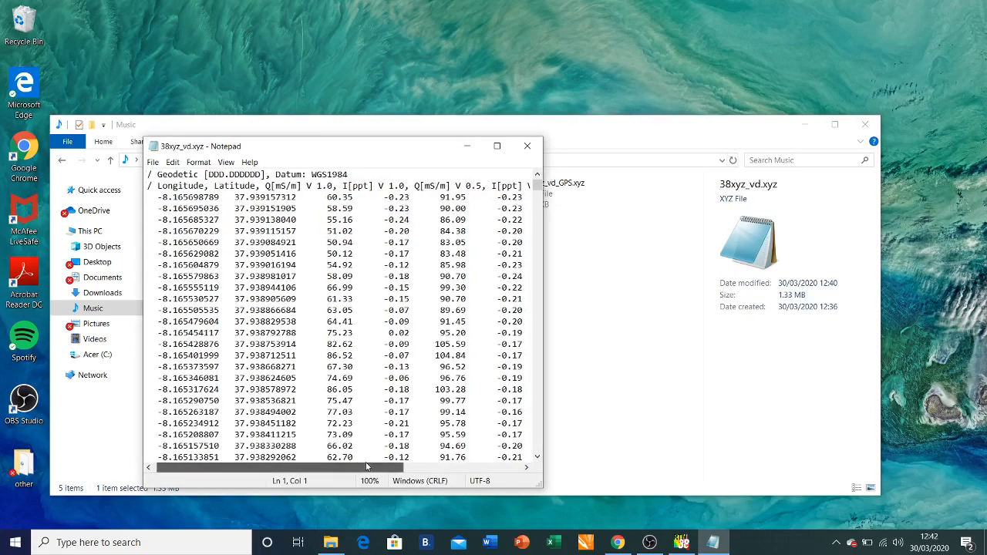
{"action": "left_click_drag", "start_coordinate": [362, 468], "coordinate": [500, 477]}
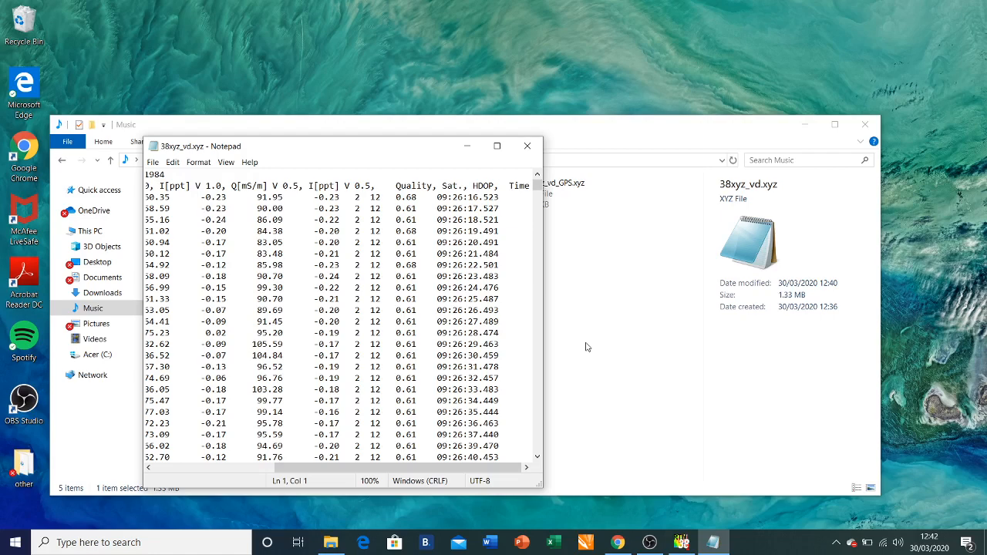
{"action": "left_click", "coordinate": [649, 542]}
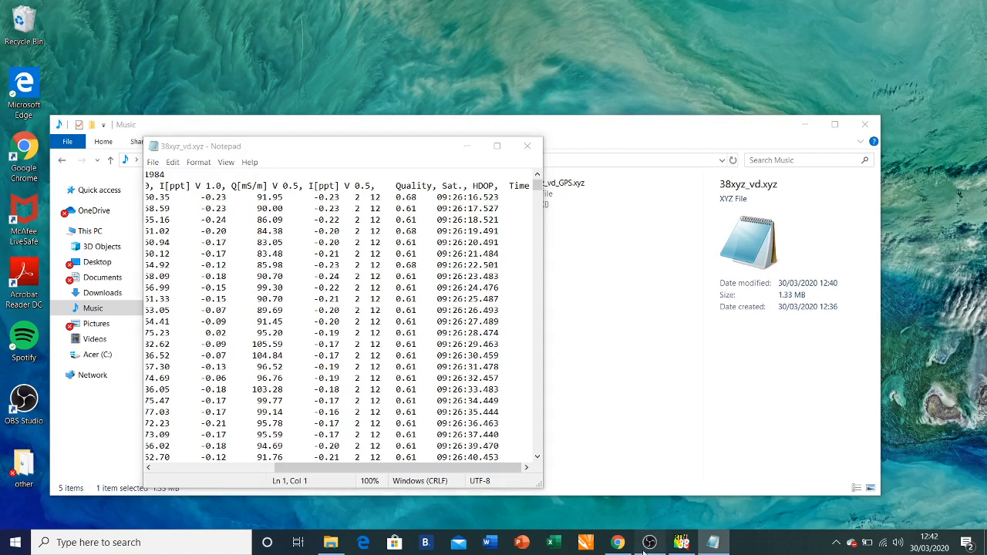